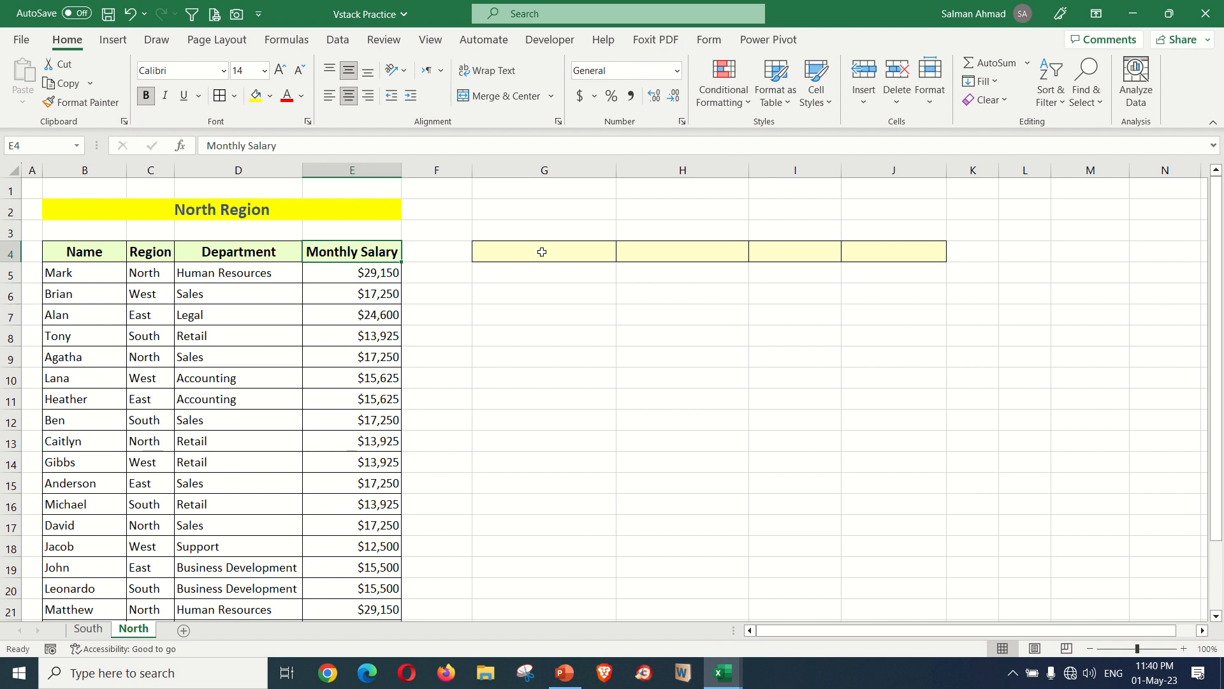
Start an XLOOKUP formula in G4 with G2 as the lookup value and the absolute header range $B$4:$E$4 as the lookup array
left_click(542, 252)
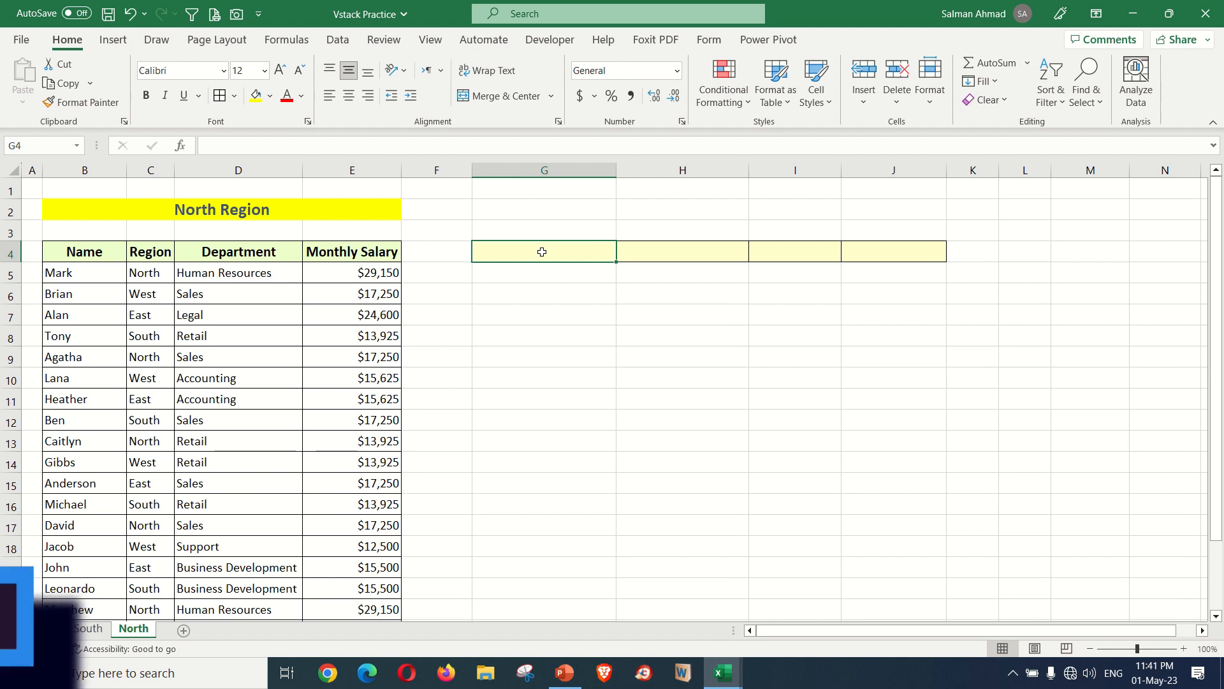
type("=xl")
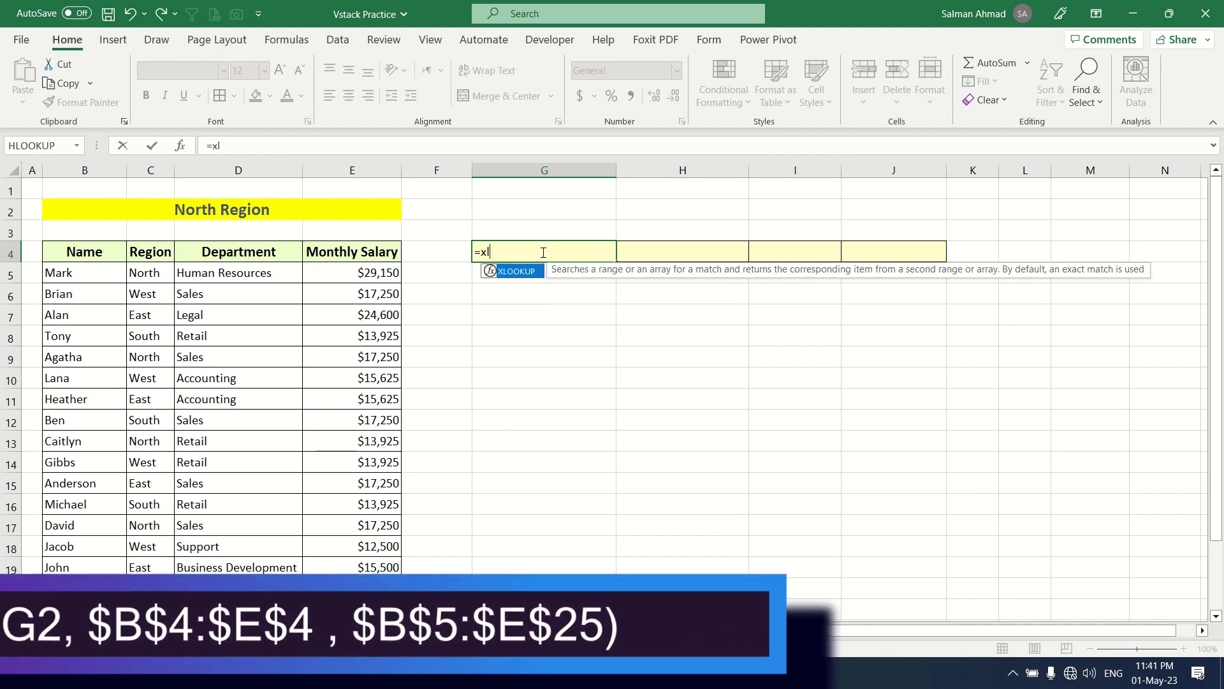
key("Tab")
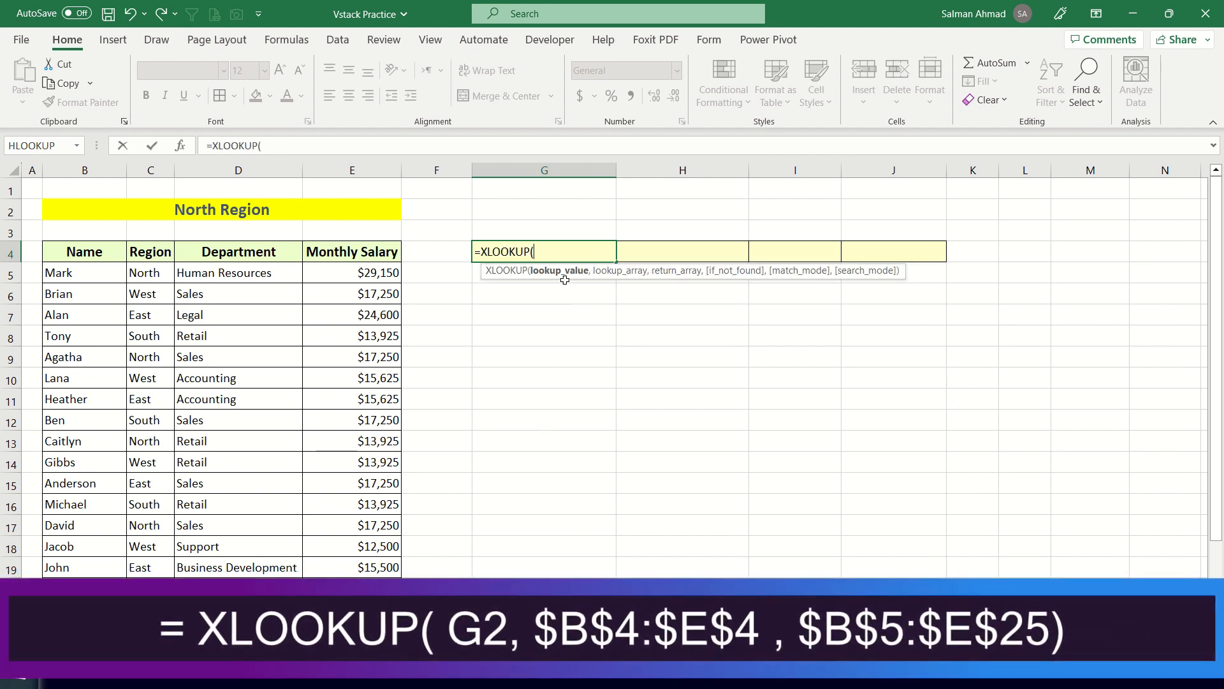
left_click(534, 210)
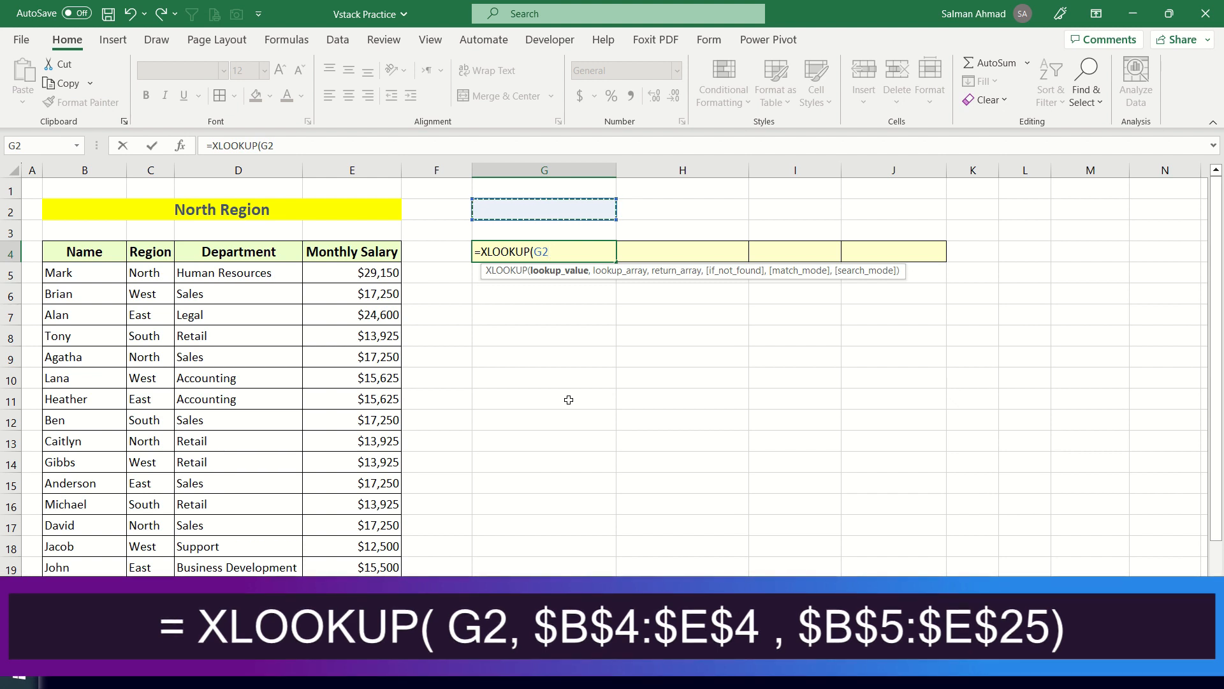
type(",")
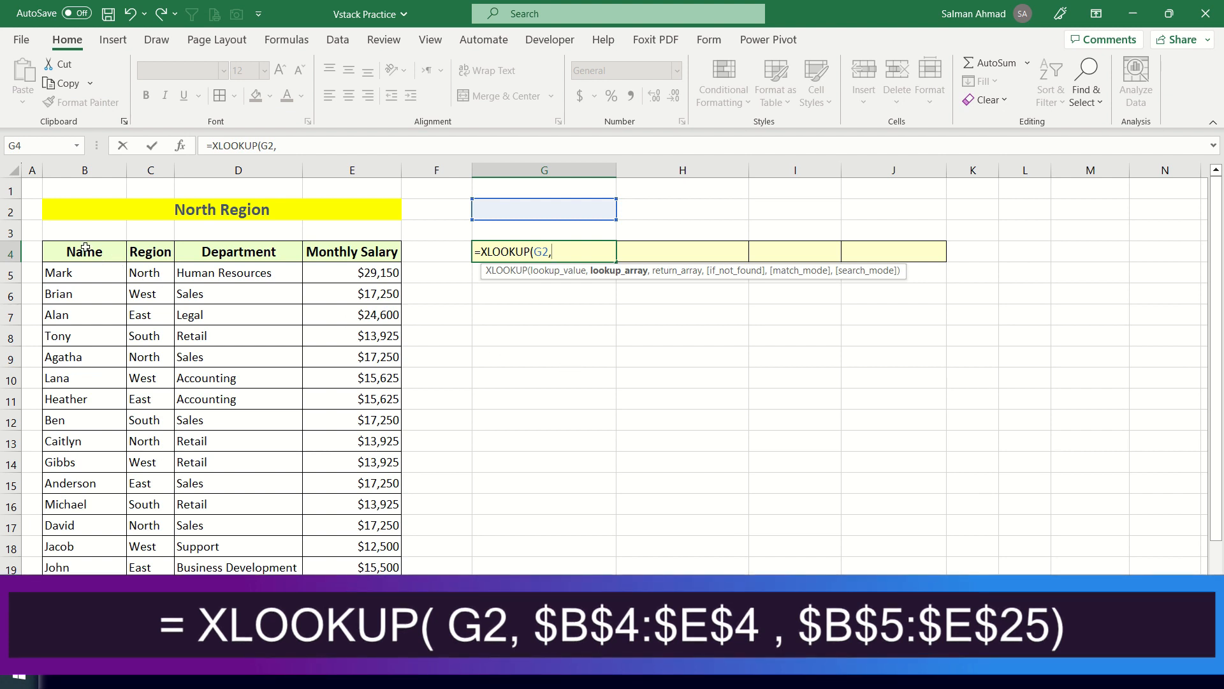
left_click_drag(84, 249, 314, 248)
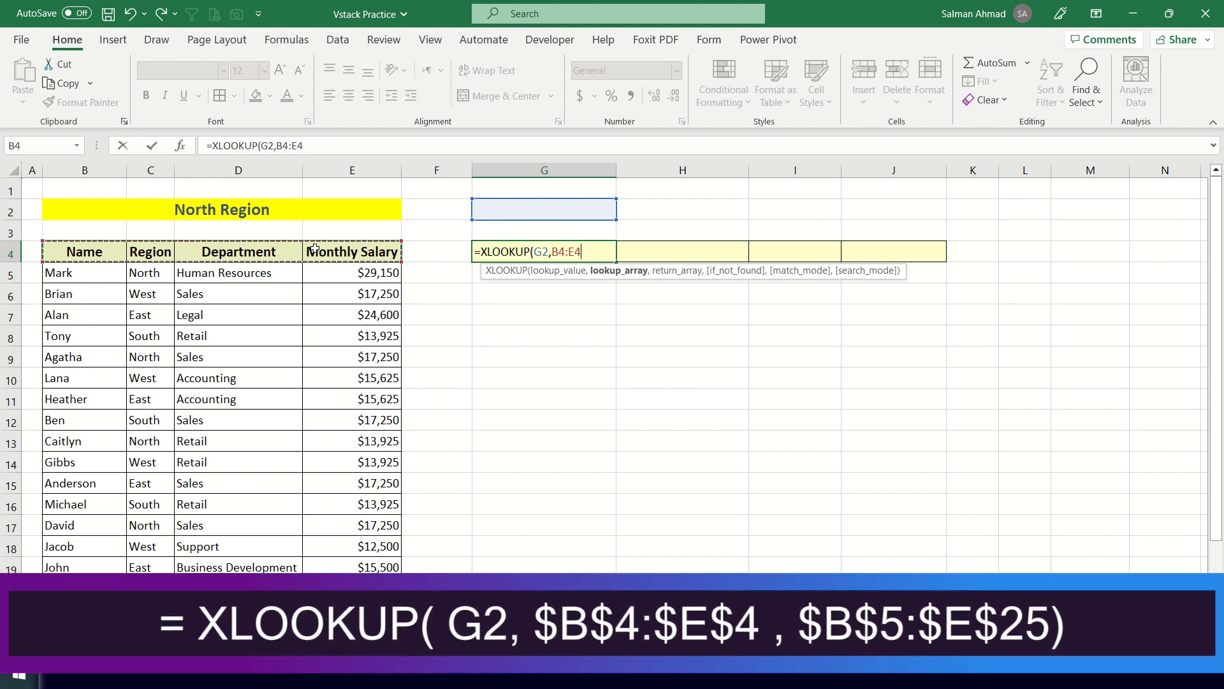
key("F4")
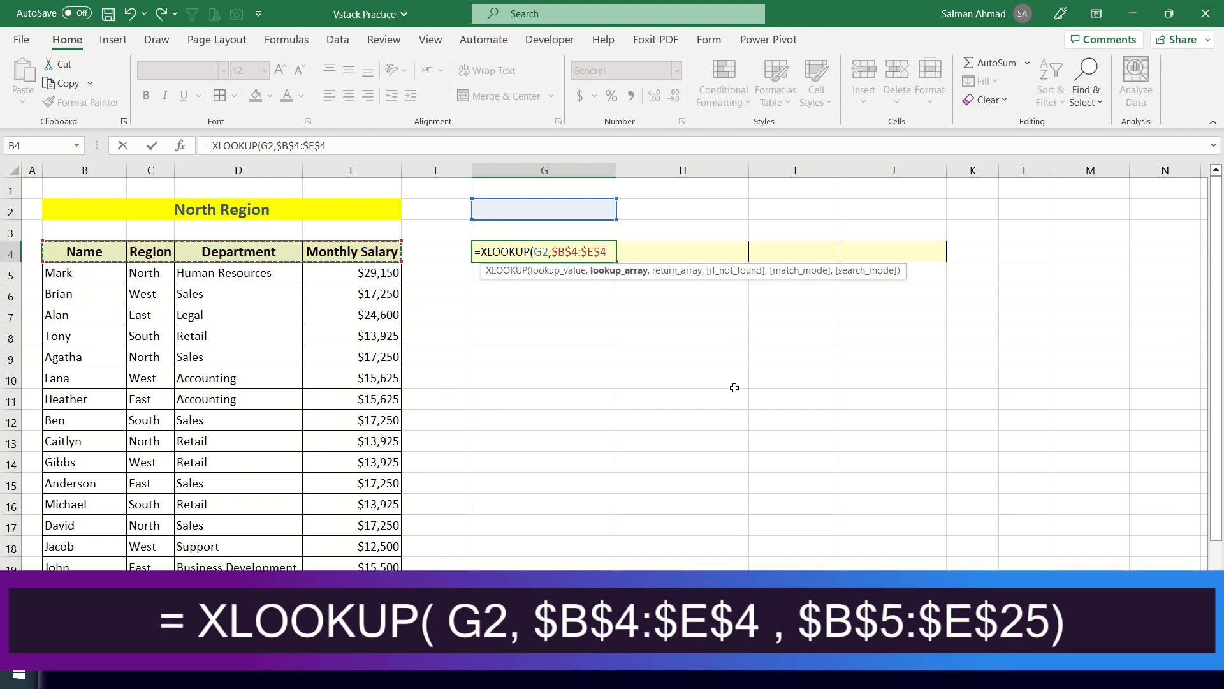
Complete the G4 XLOOKUP formula with the absolute data range $B$5:$E$25 as the return array
type(",")
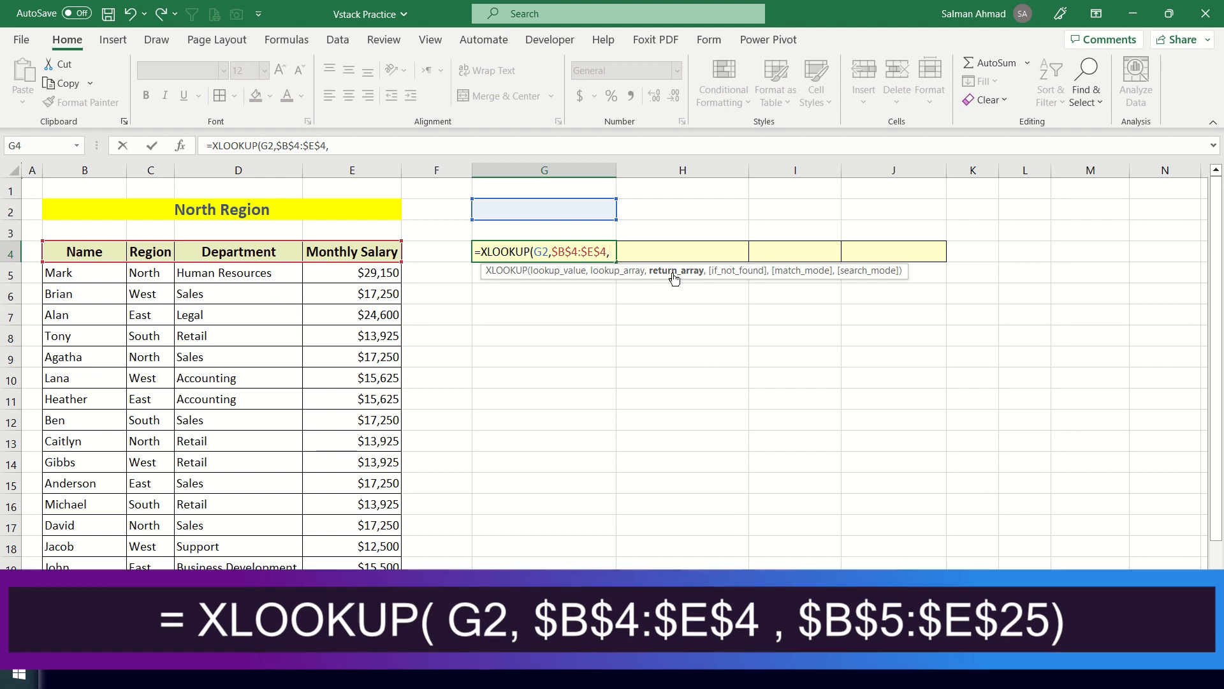
left_click_drag(123, 273, 383, 488)
scroll(494, 467, "up", 2)
scroll(493, 468, "up", 2)
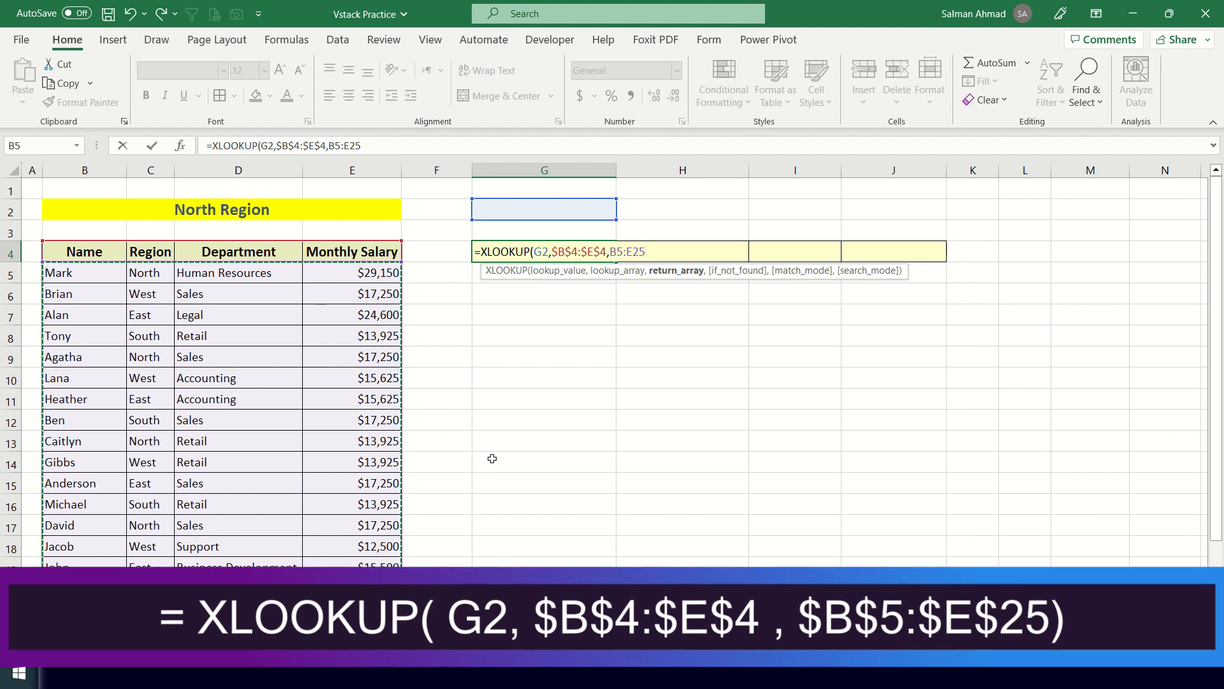
key("F4")
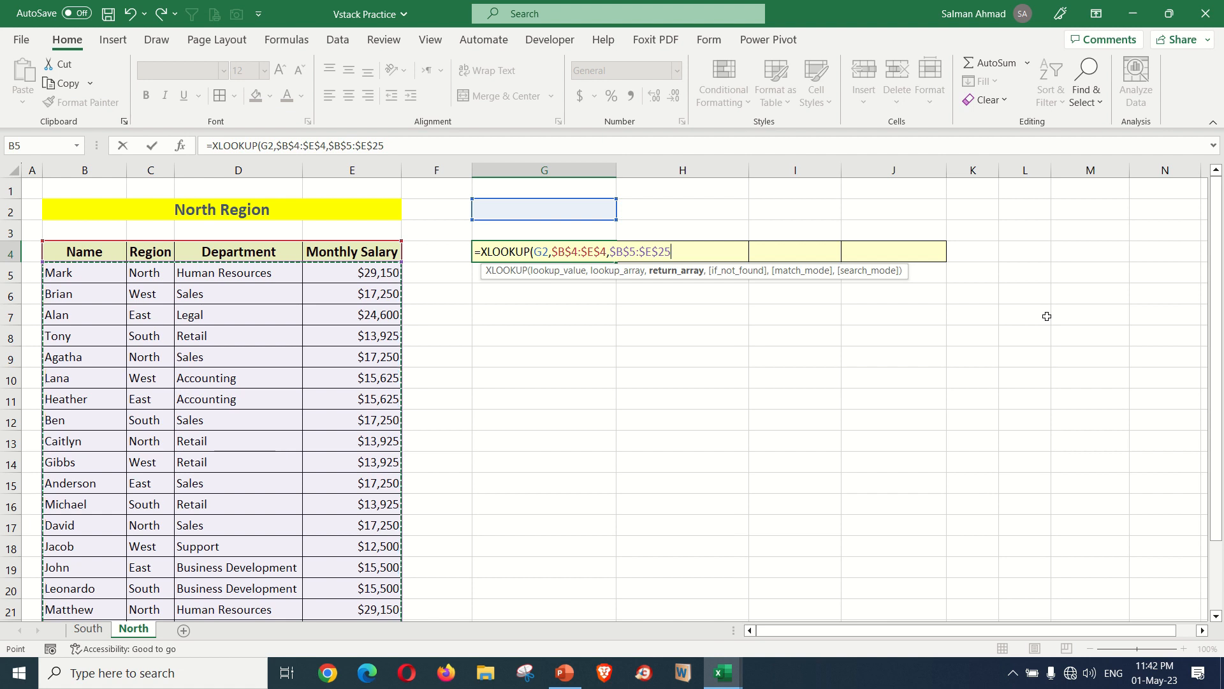
key("Return")
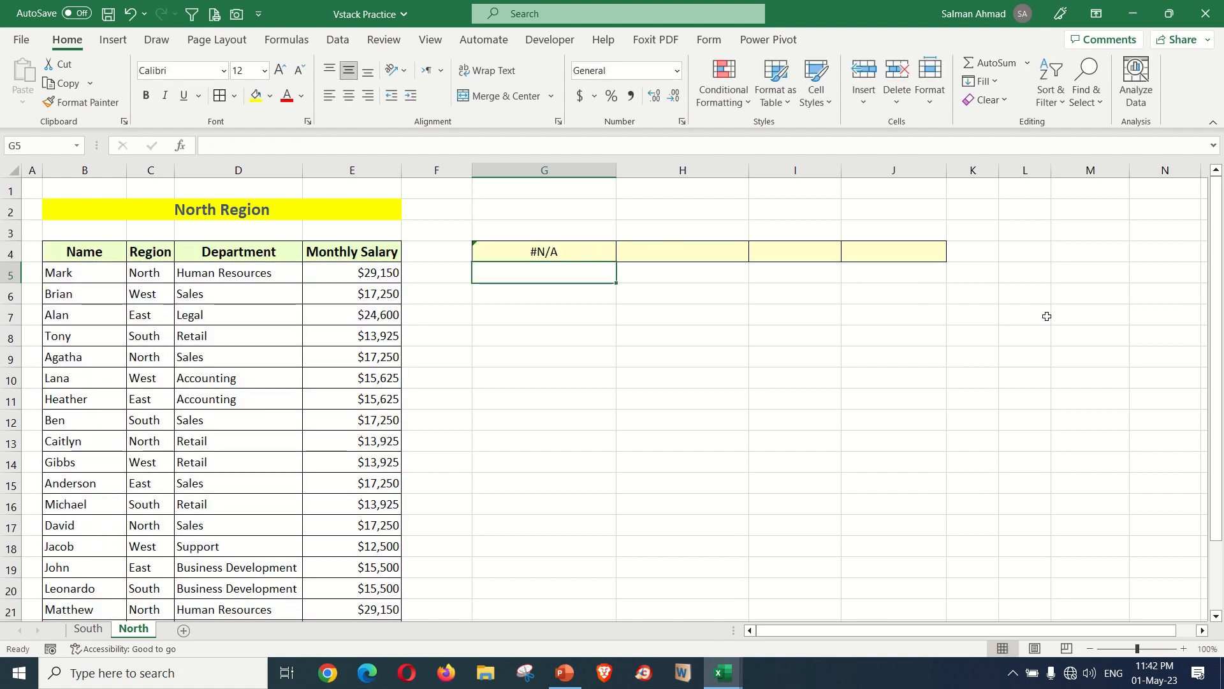
Enter Name as the lookup heading in cell G2
left_click(566, 255)
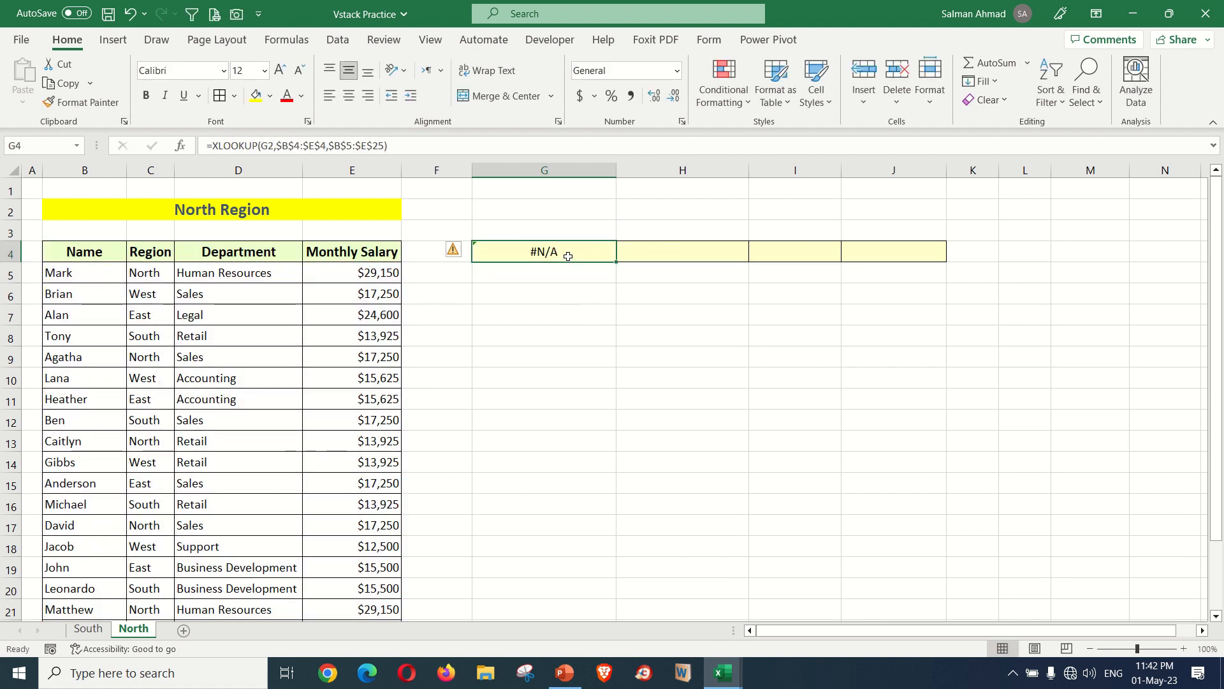
left_click(554, 212)
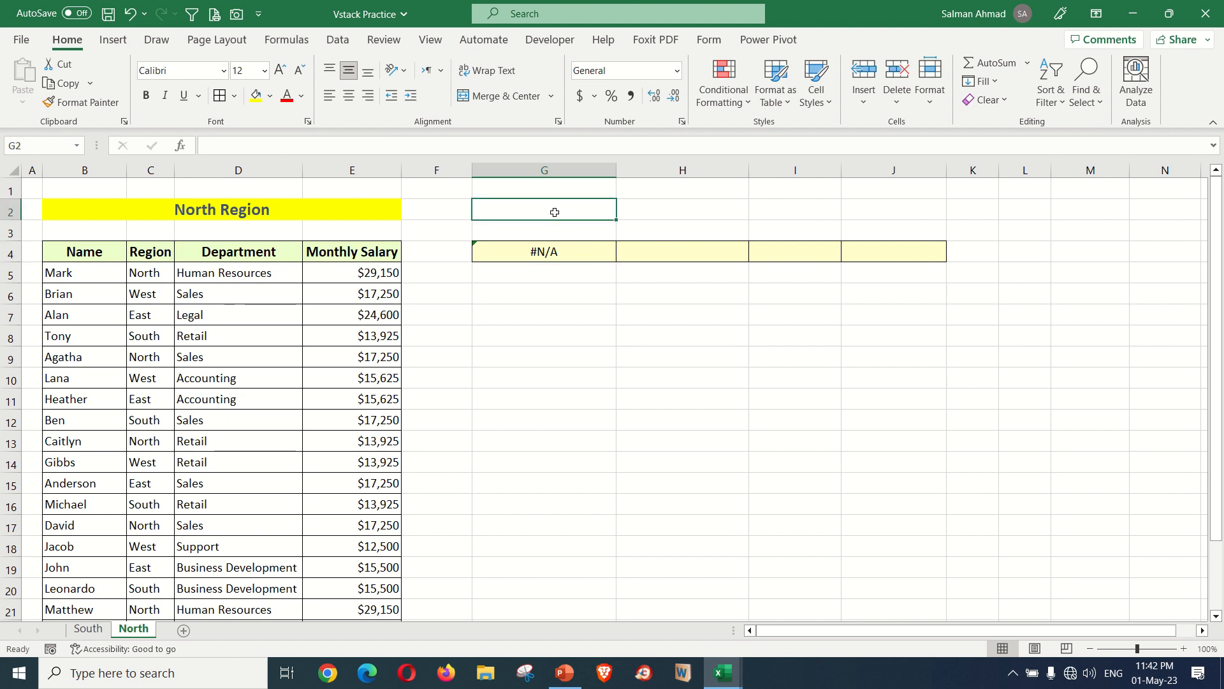
type("Name")
key("Return")
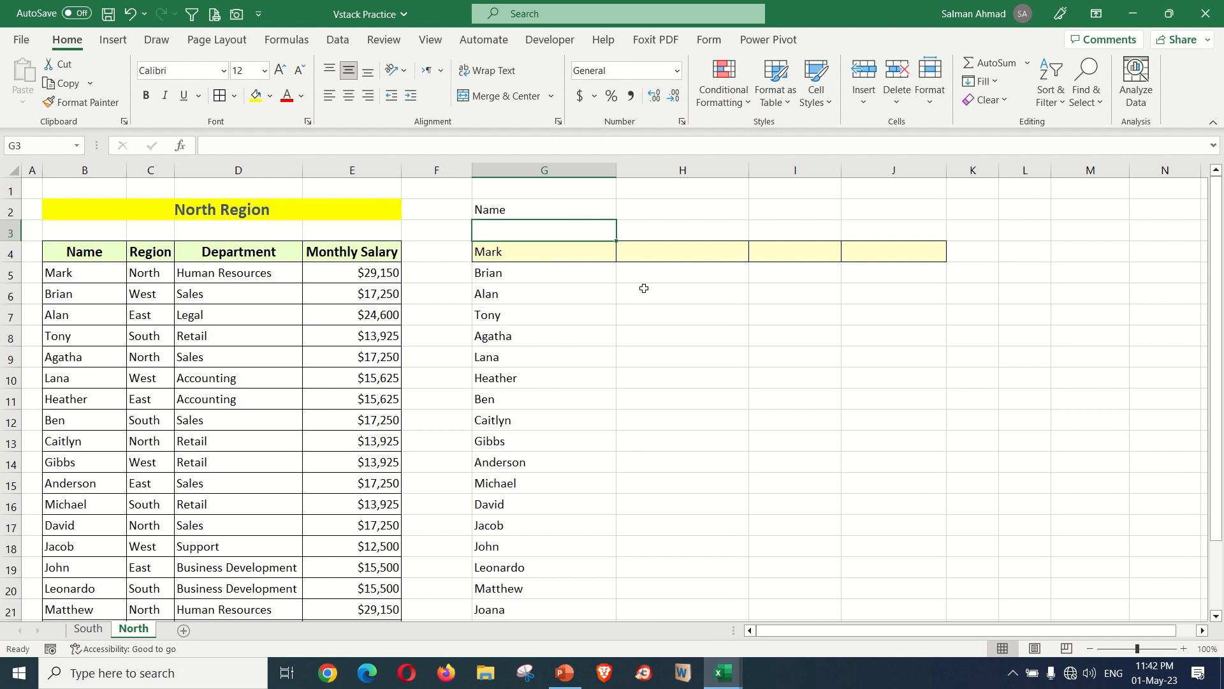
Fill the XLOOKUP formula from G4 across to J4 and check the copy in H4
left_click(580, 253)
left_click_drag(613, 264, 954, 261)
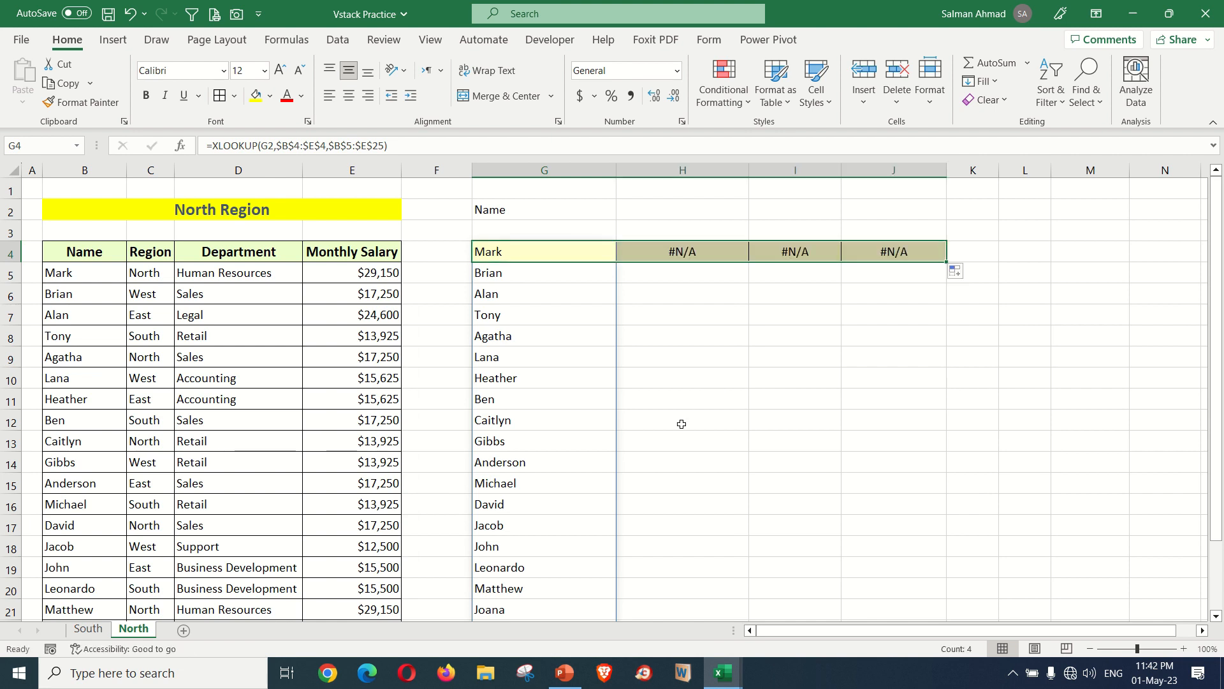
left_click(691, 252)
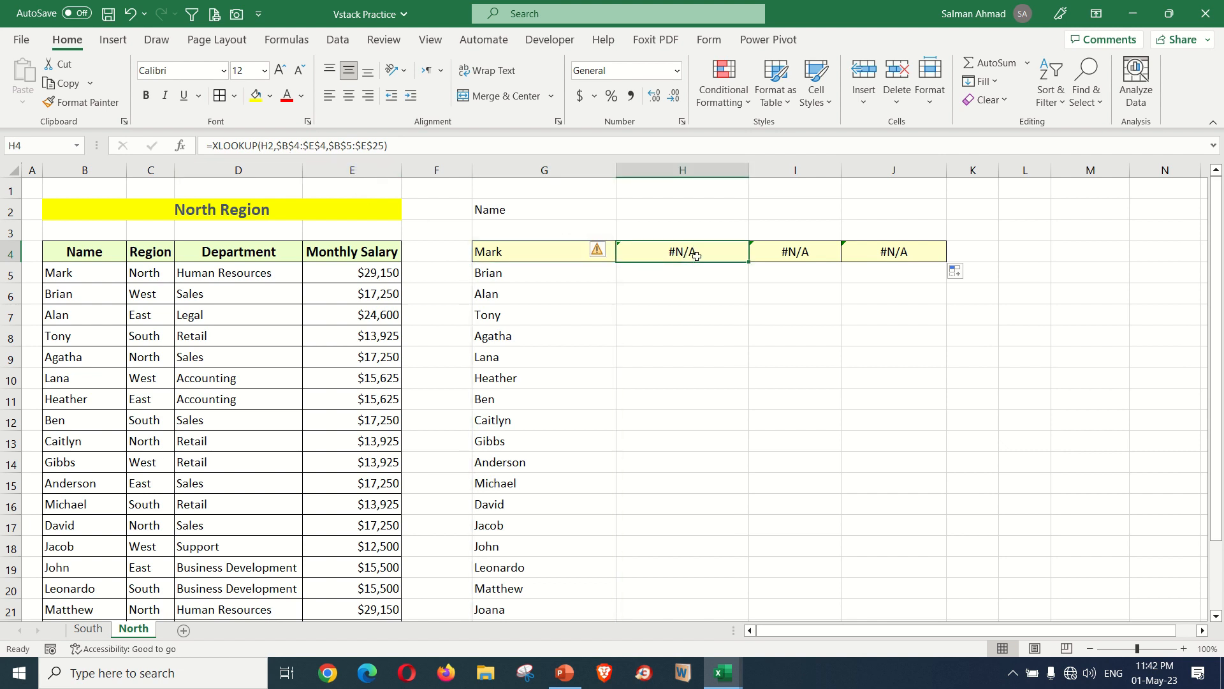
Enter the lookup headings Monthly Salary in H2, Region in I2 and Department in J2
left_click(678, 214)
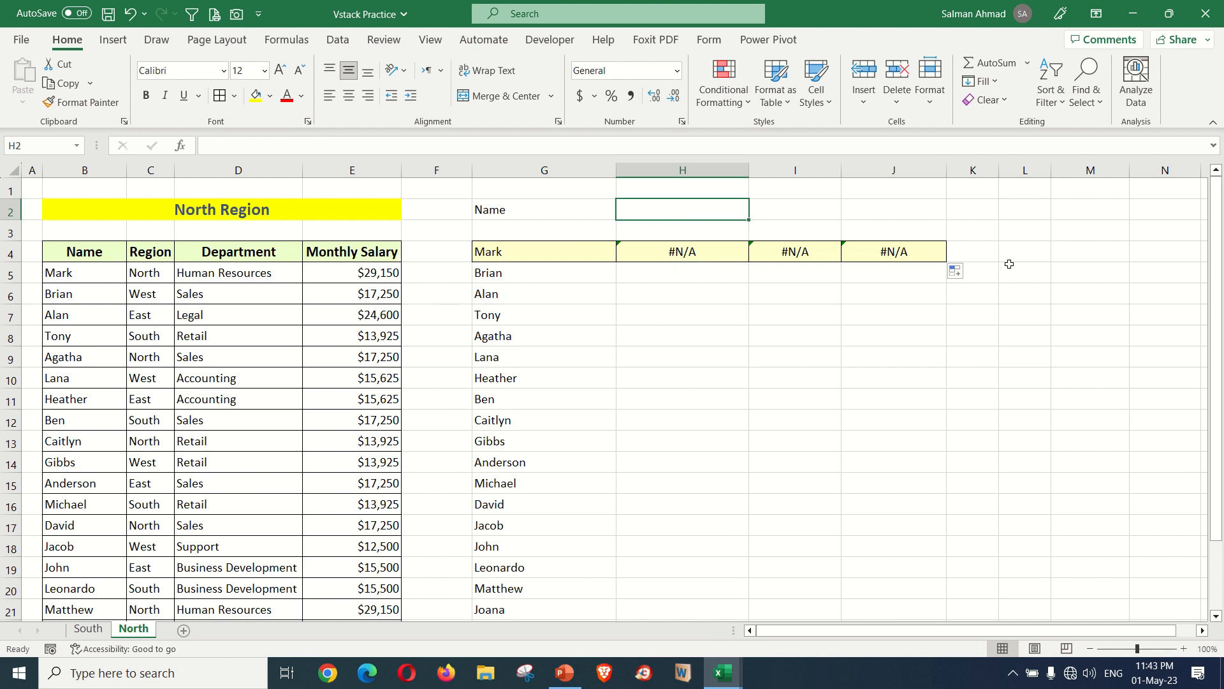
type("Monthly Salary")
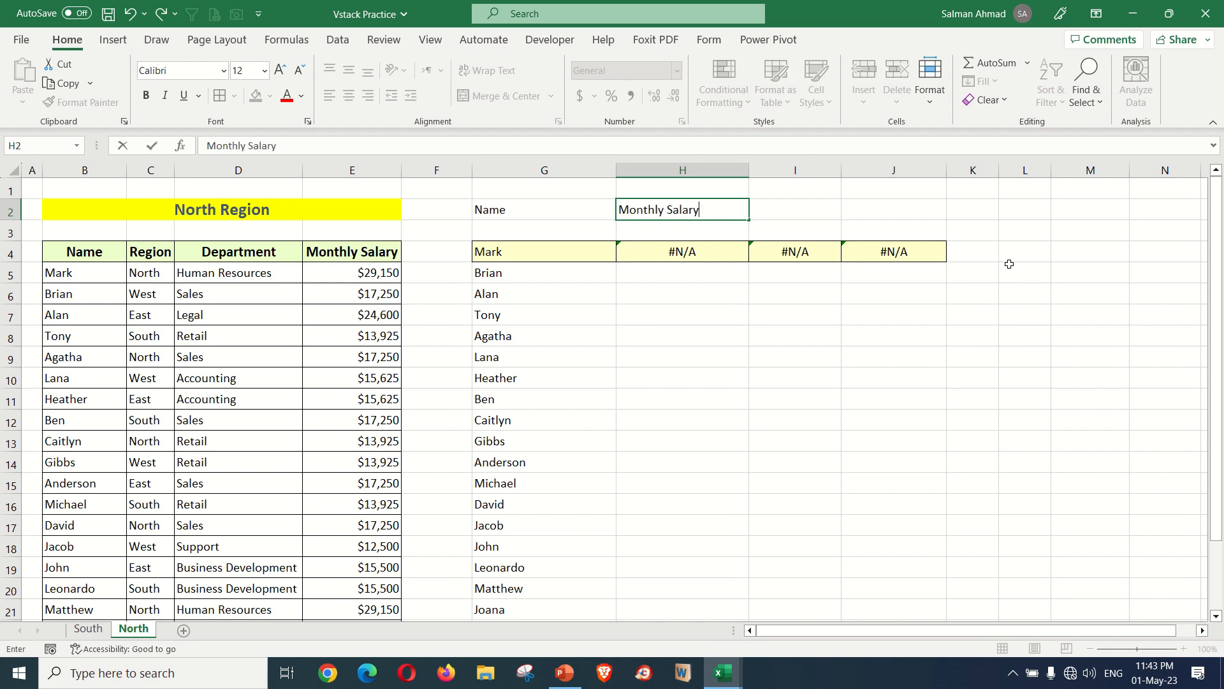
key("Return")
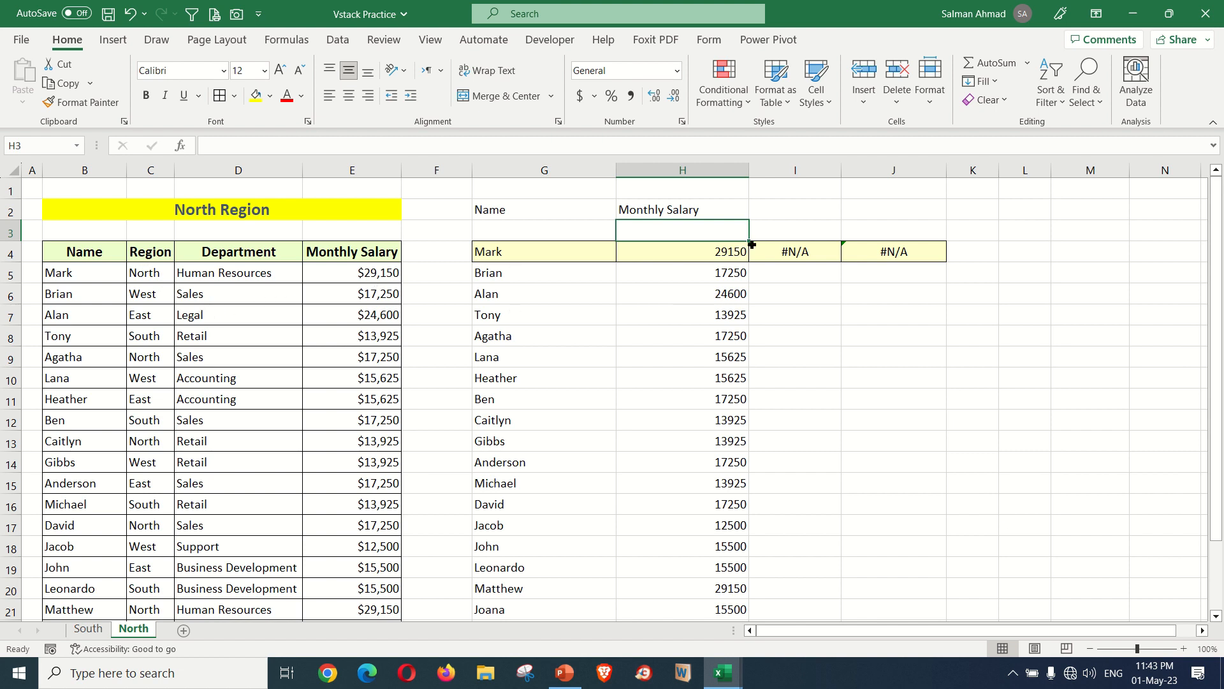
left_click(797, 213)
type("Region")
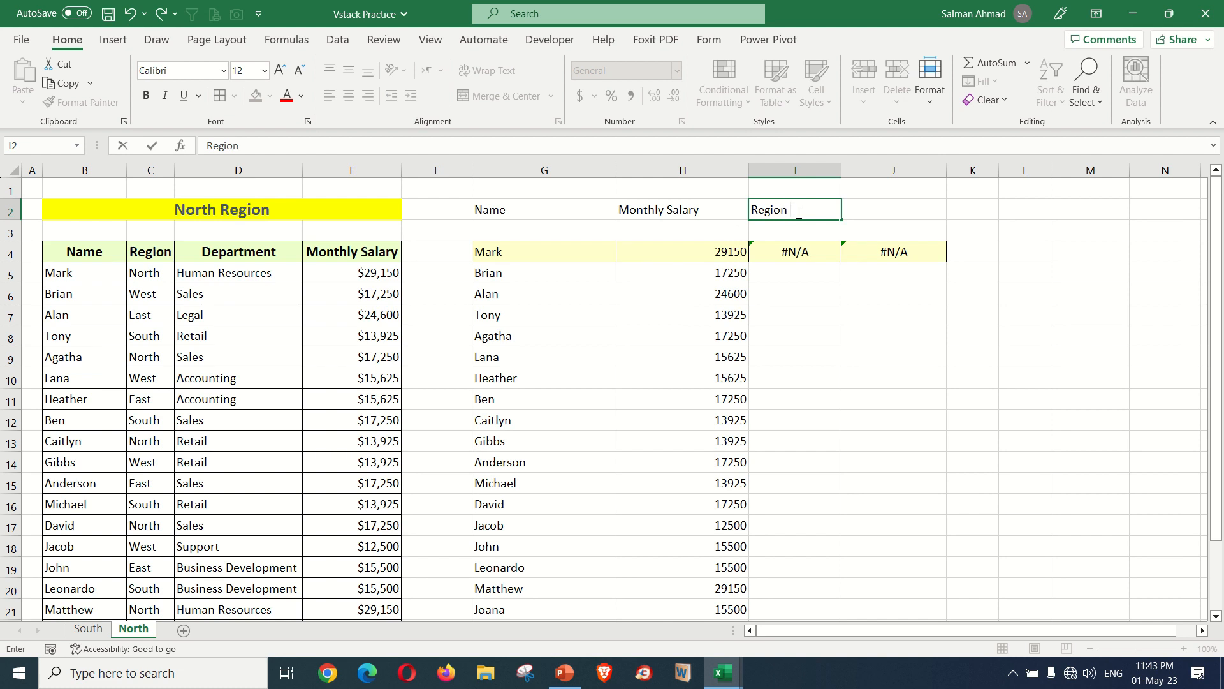
key("Return")
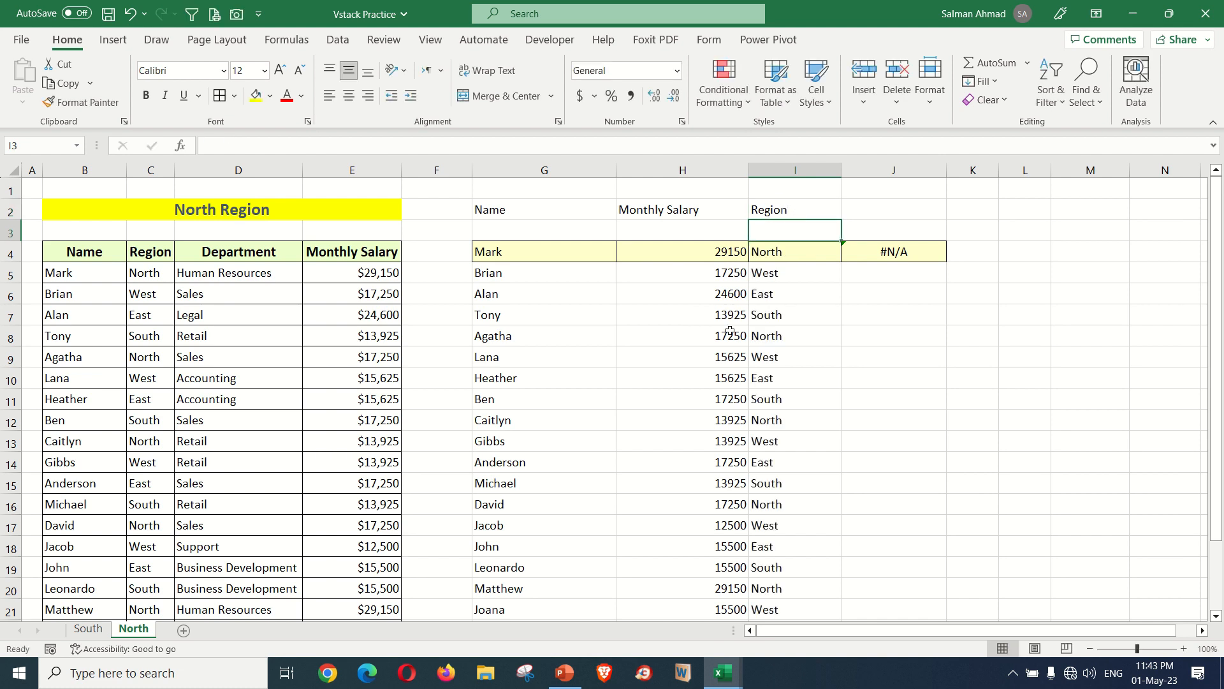
left_click(885, 208)
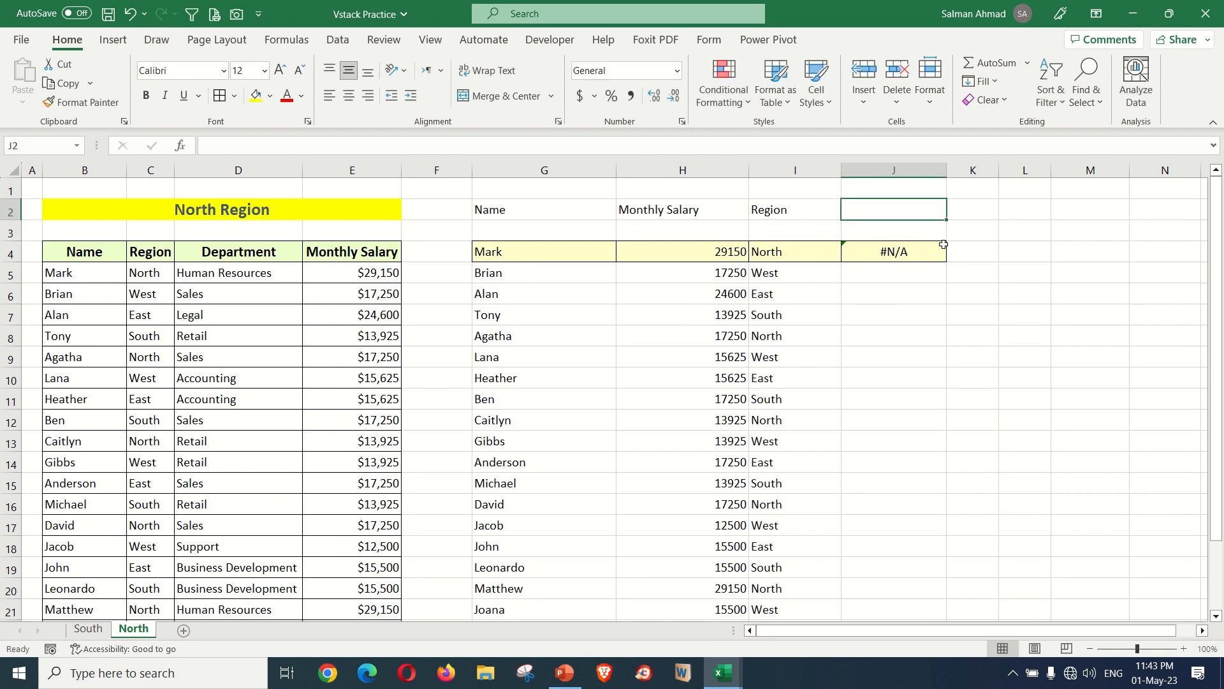
type("Dep")
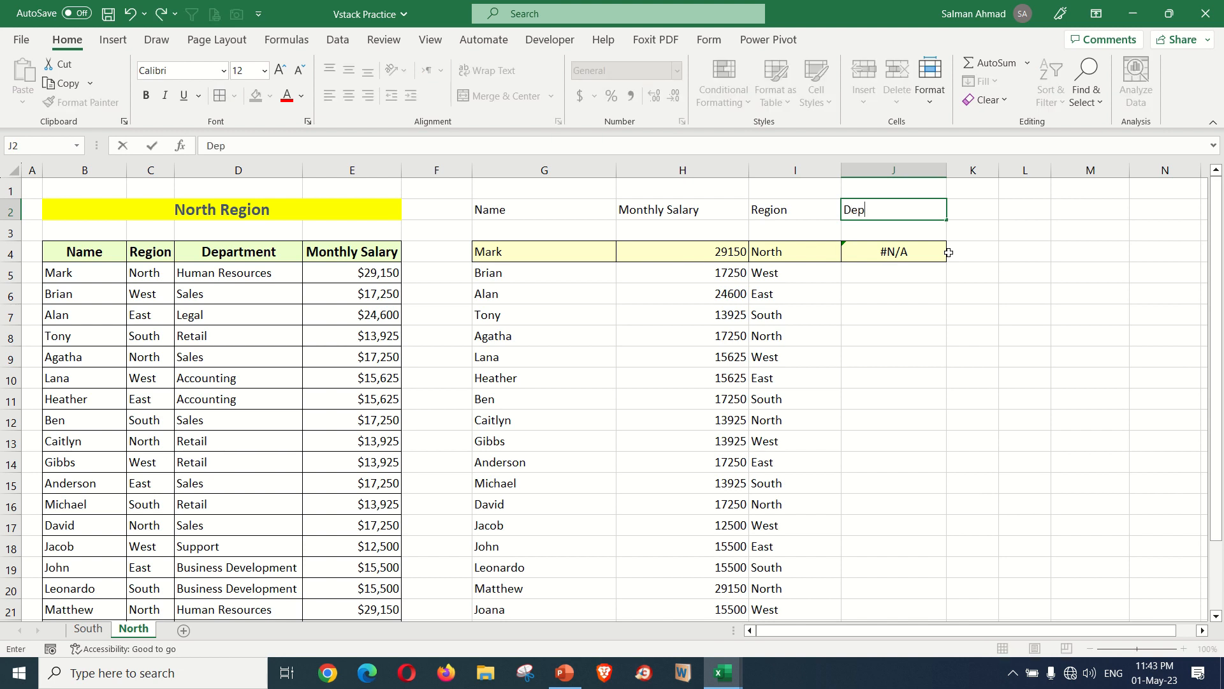
type("artment")
key("Return")
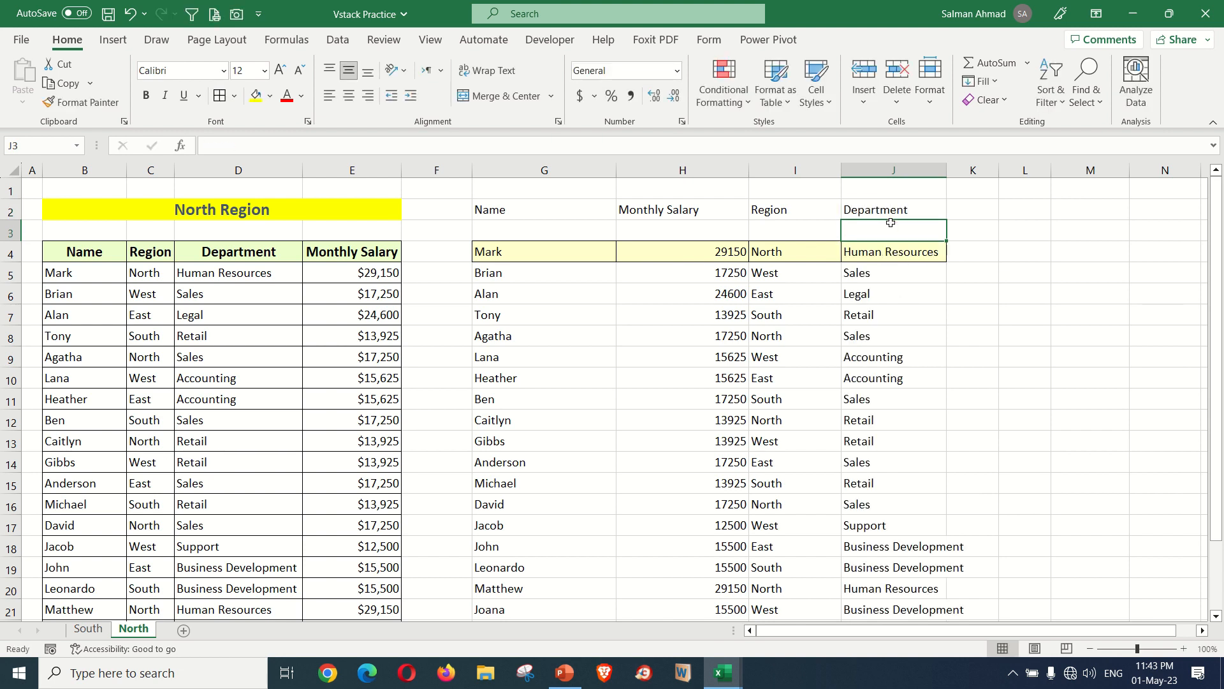
Add a List data validation to G2 with the table headers B4:E4 as its source
left_click(598, 215)
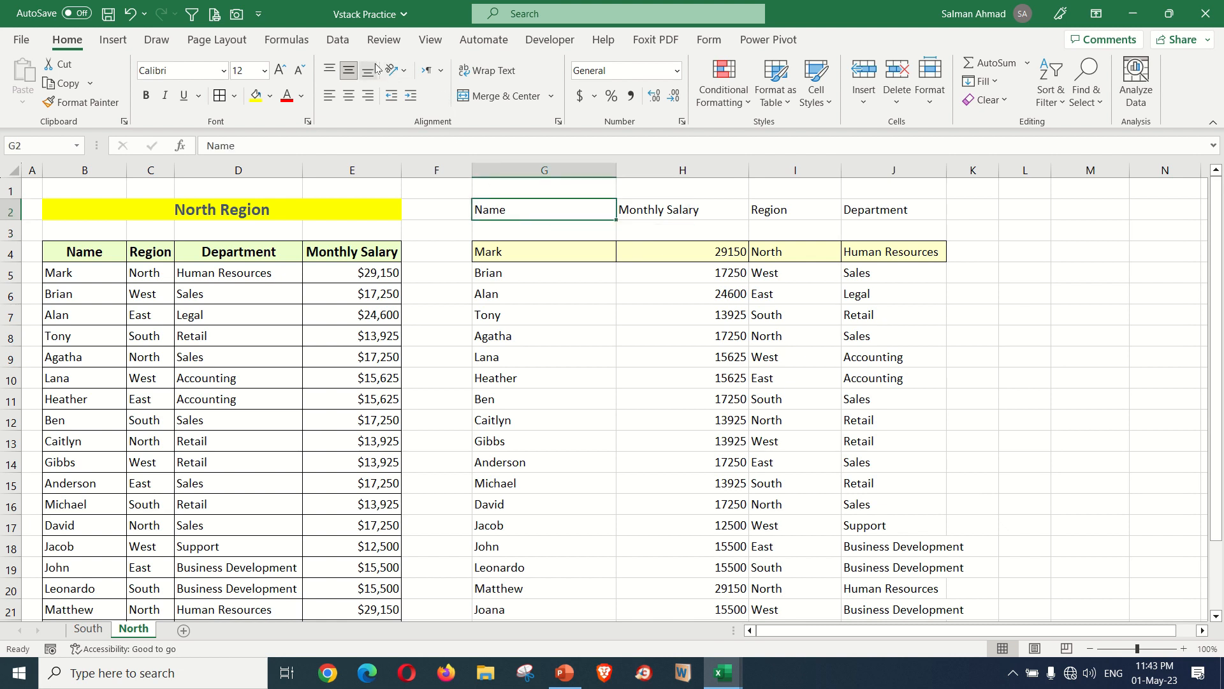
left_click(338, 39)
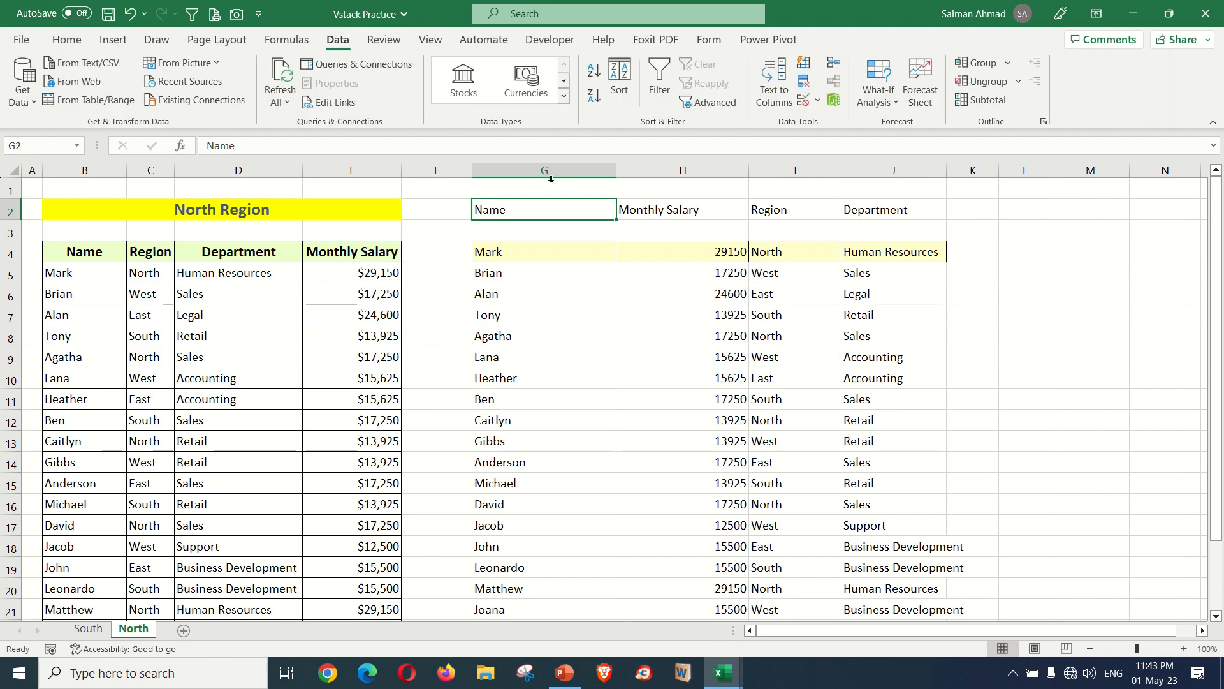
left_click(807, 104)
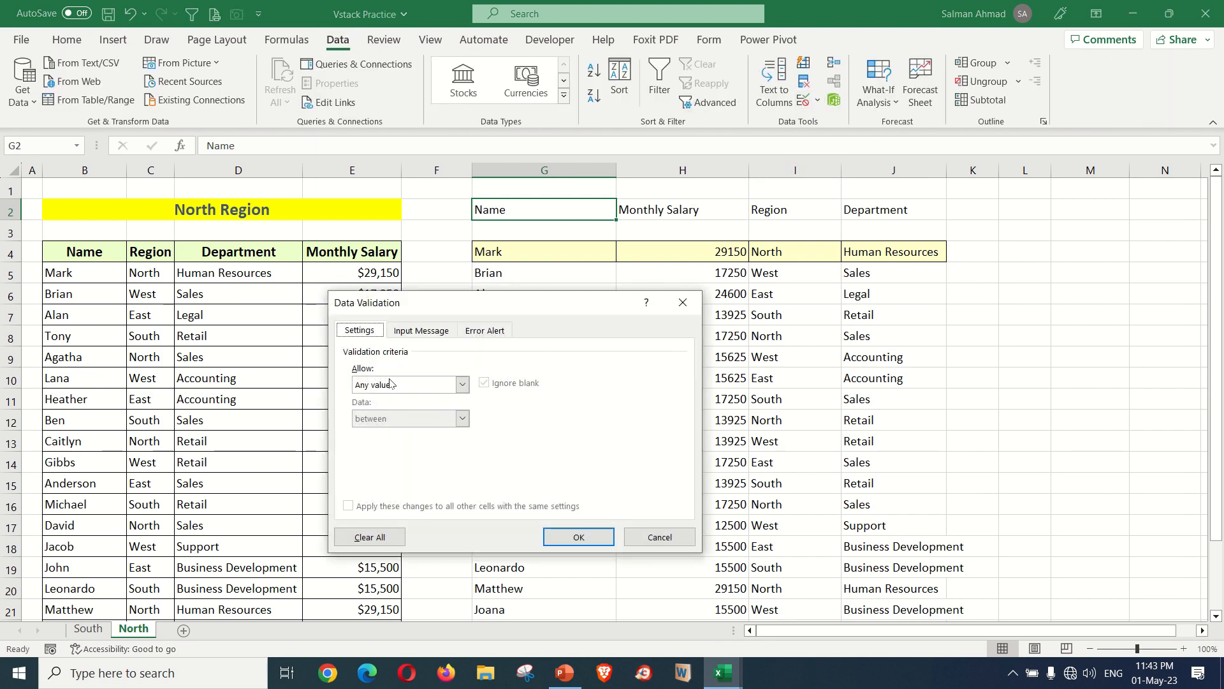
left_click(462, 385)
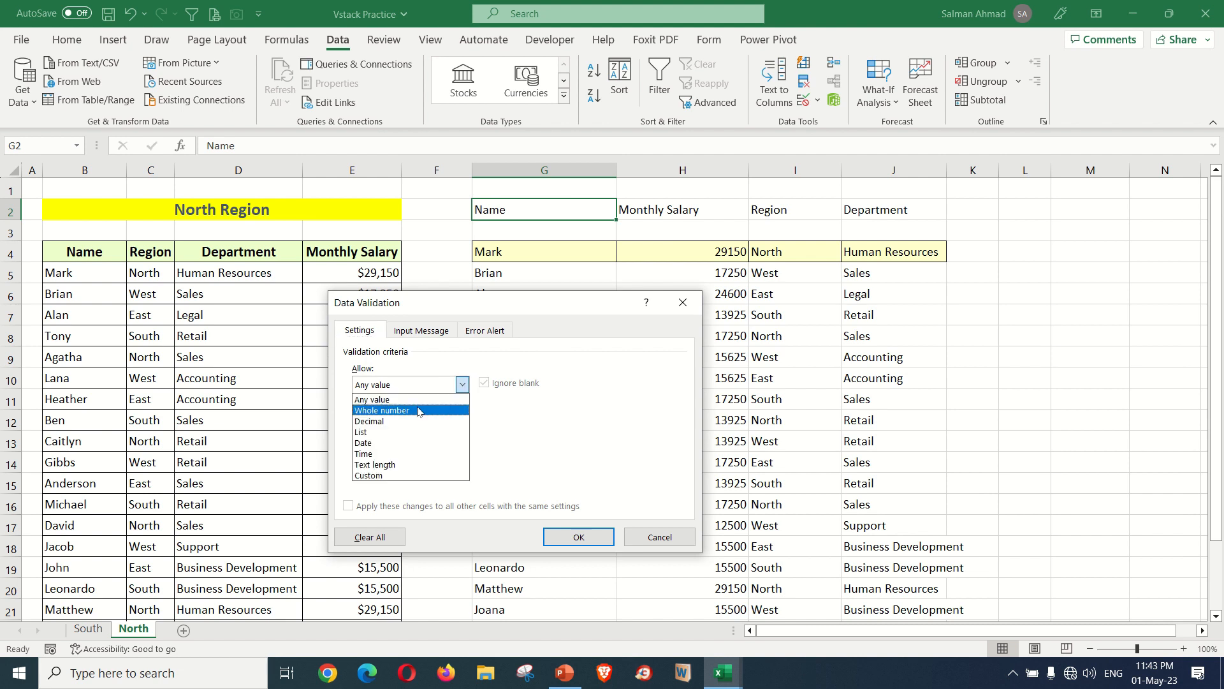
left_click(398, 434)
left_click(398, 436)
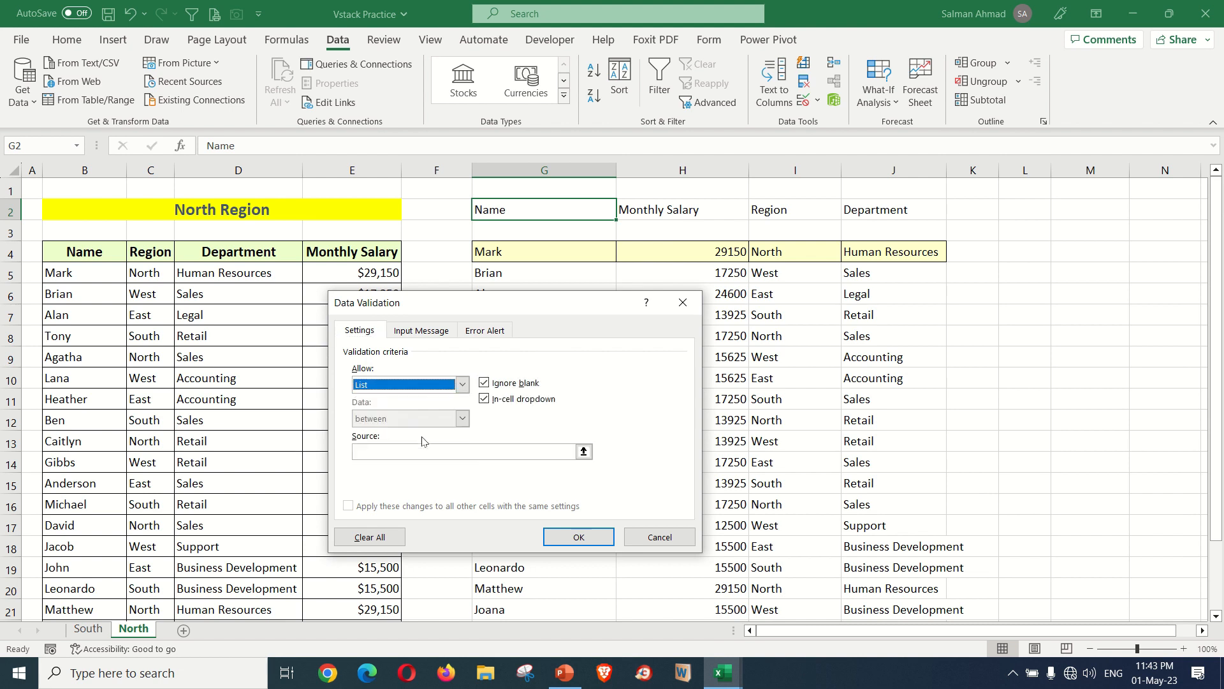
left_click(547, 451)
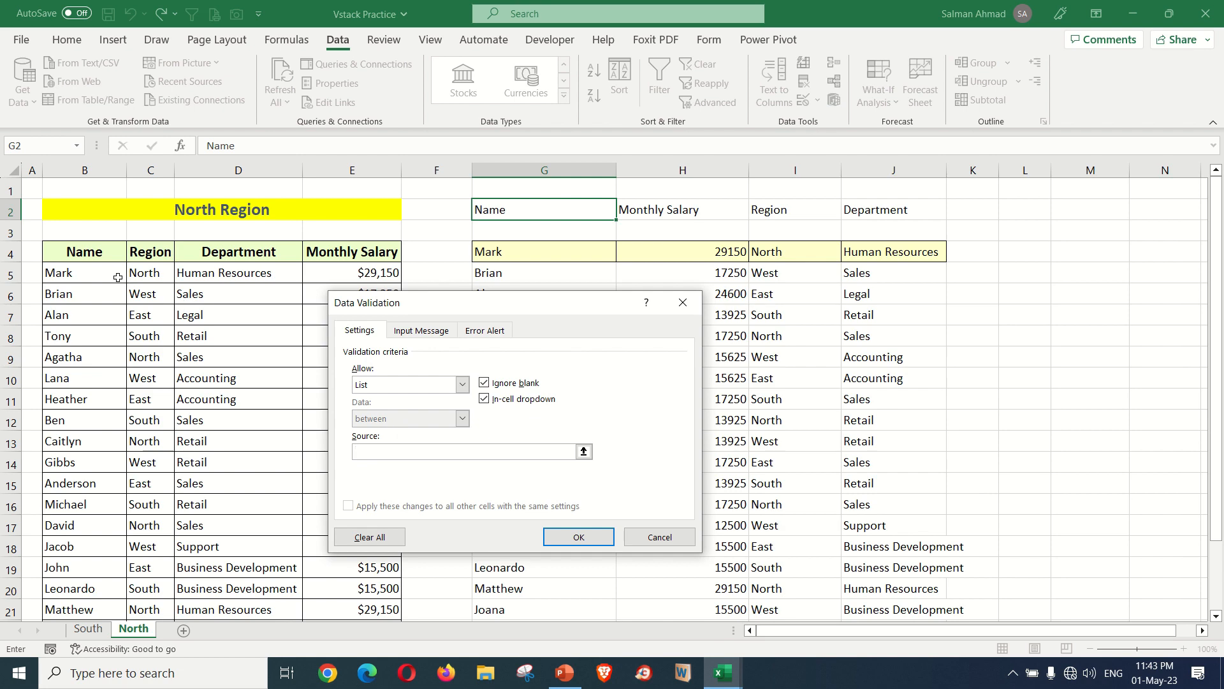
left_click_drag(100, 252, 399, 251)
left_click(580, 537)
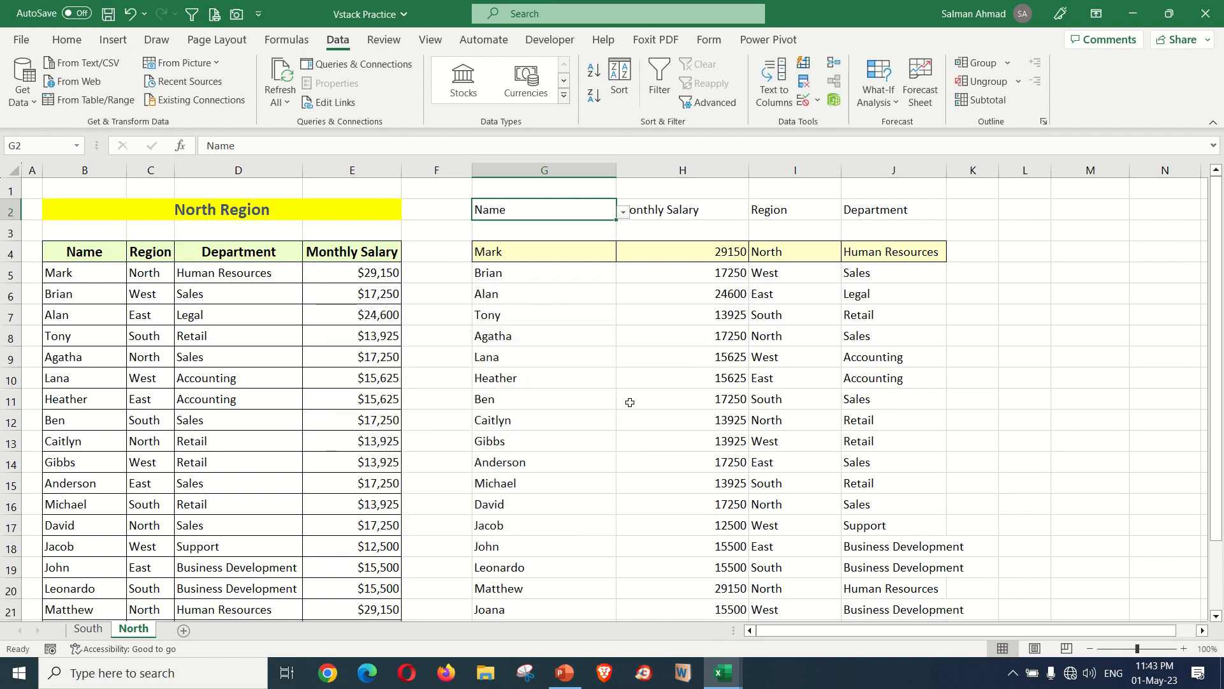
Fill the dropdown cell G2 across to J2 and choose Department in H2
left_click_drag(614, 220, 904, 220)
left_click(703, 210)
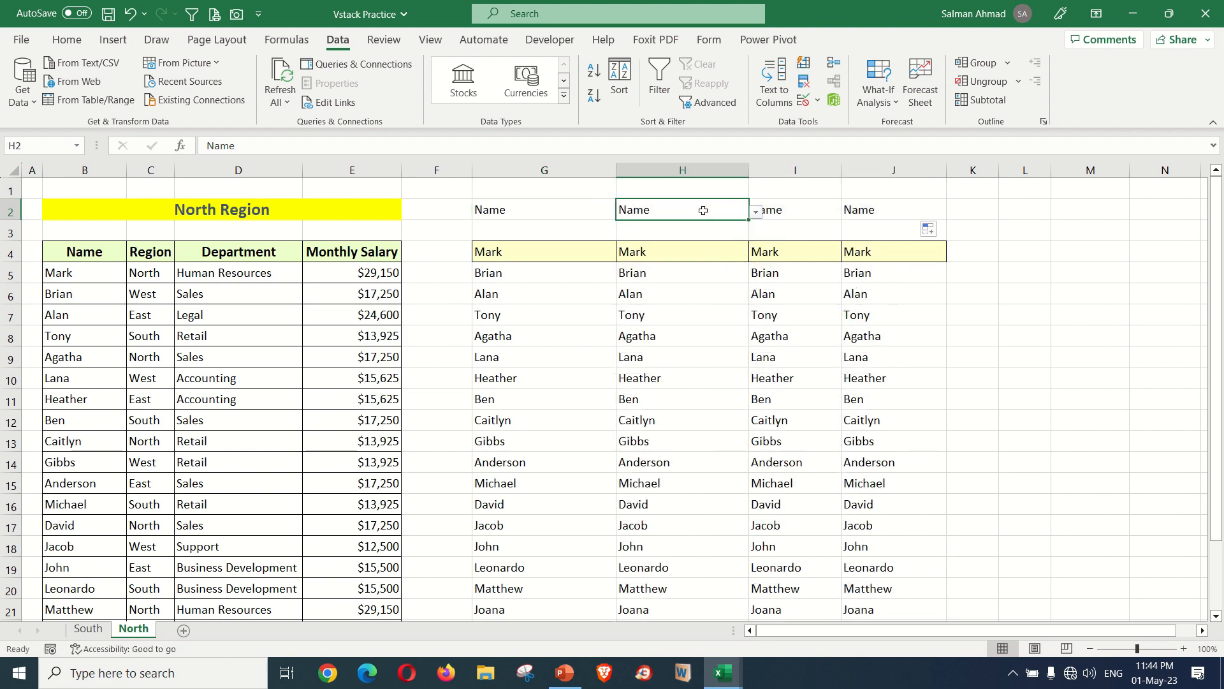
left_click(756, 212)
left_click(691, 245)
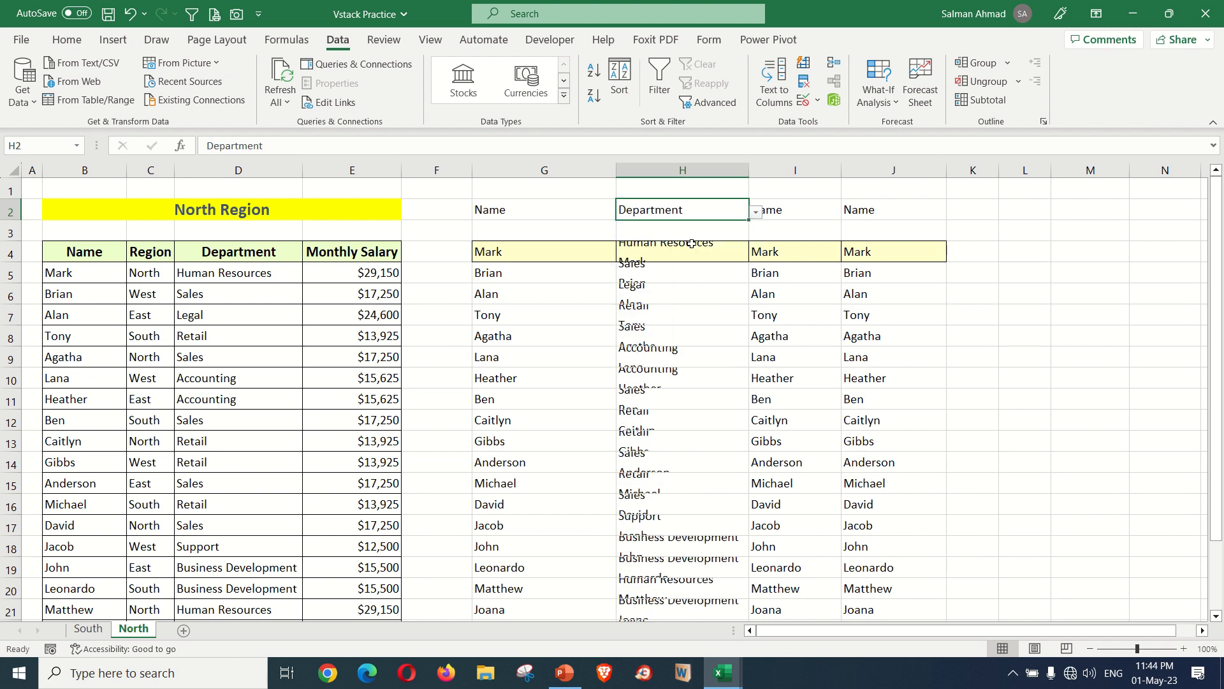
Choose Department from the dropdown in I2 and autofit the width of column I
left_click(779, 217)
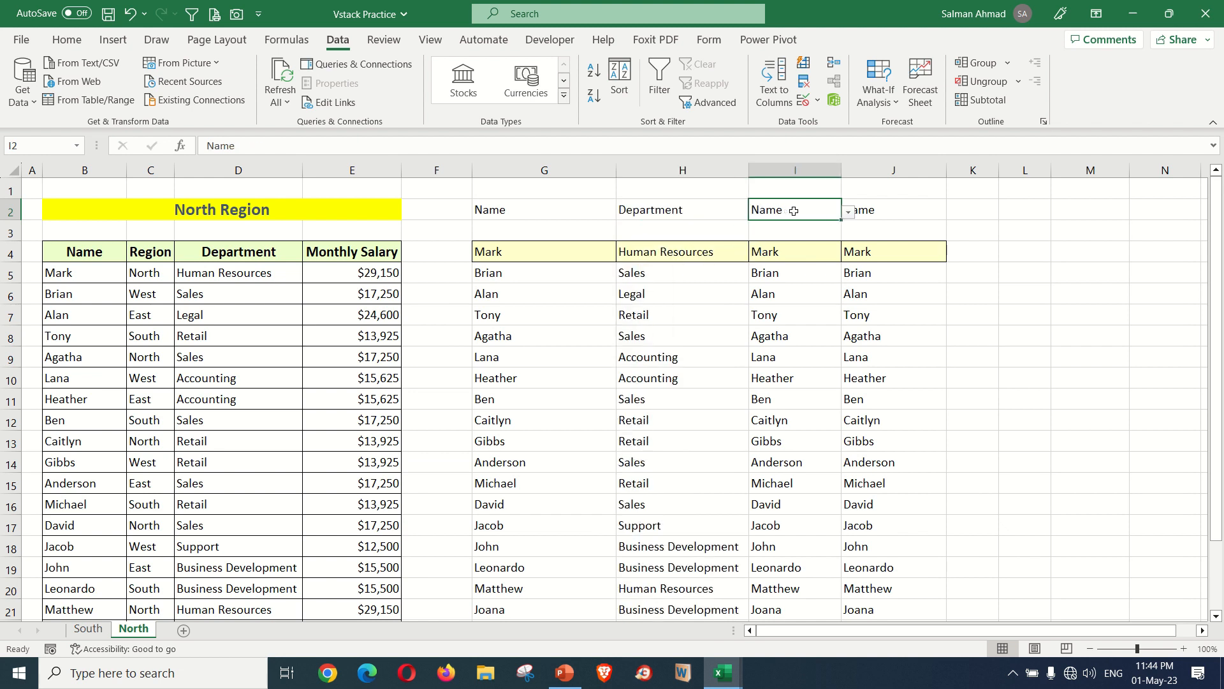
left_click(848, 212)
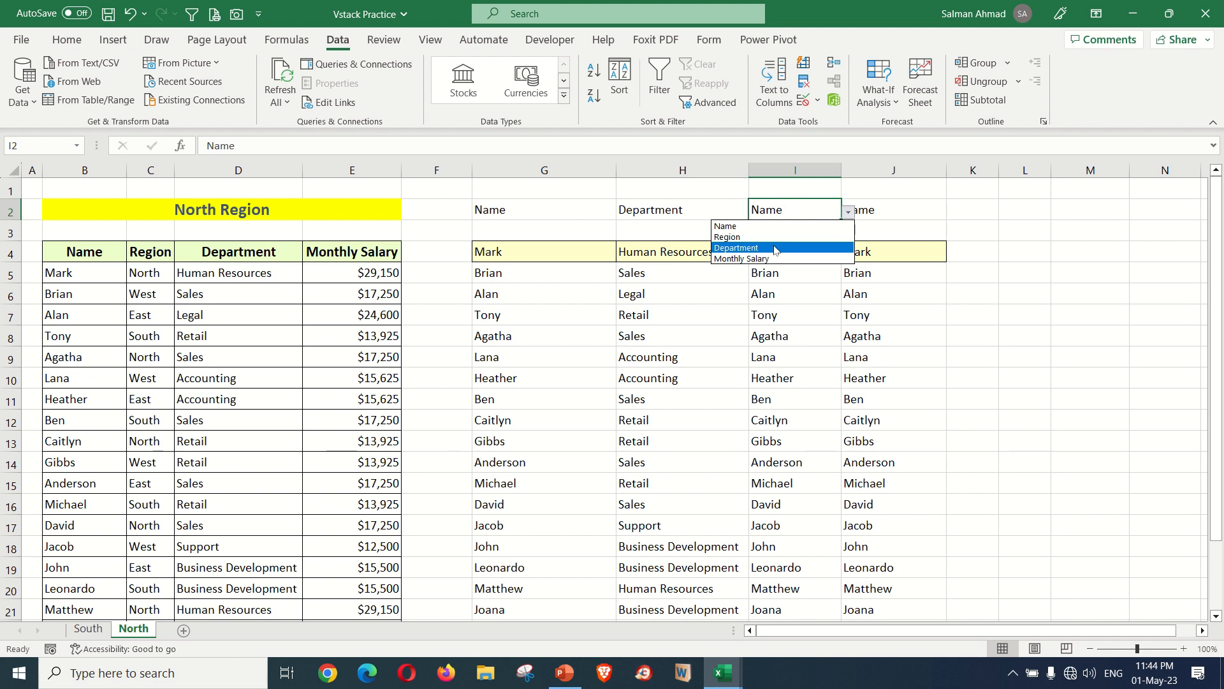
left_click(794, 248)
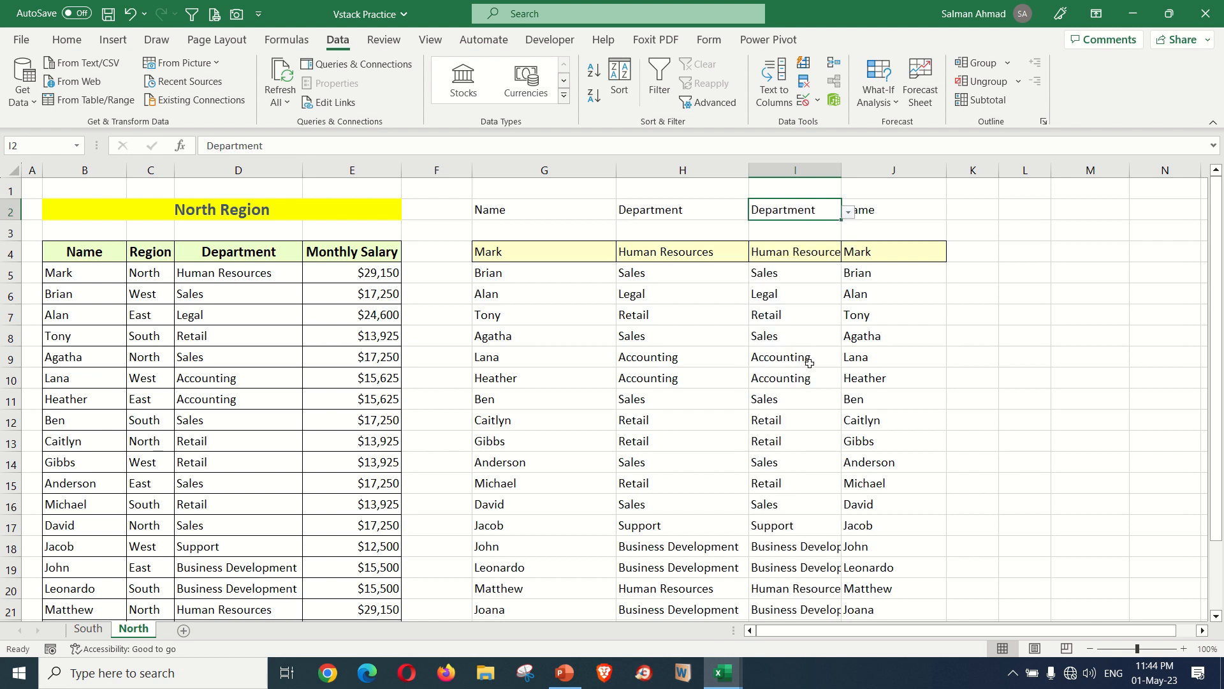
double_click(842, 171)
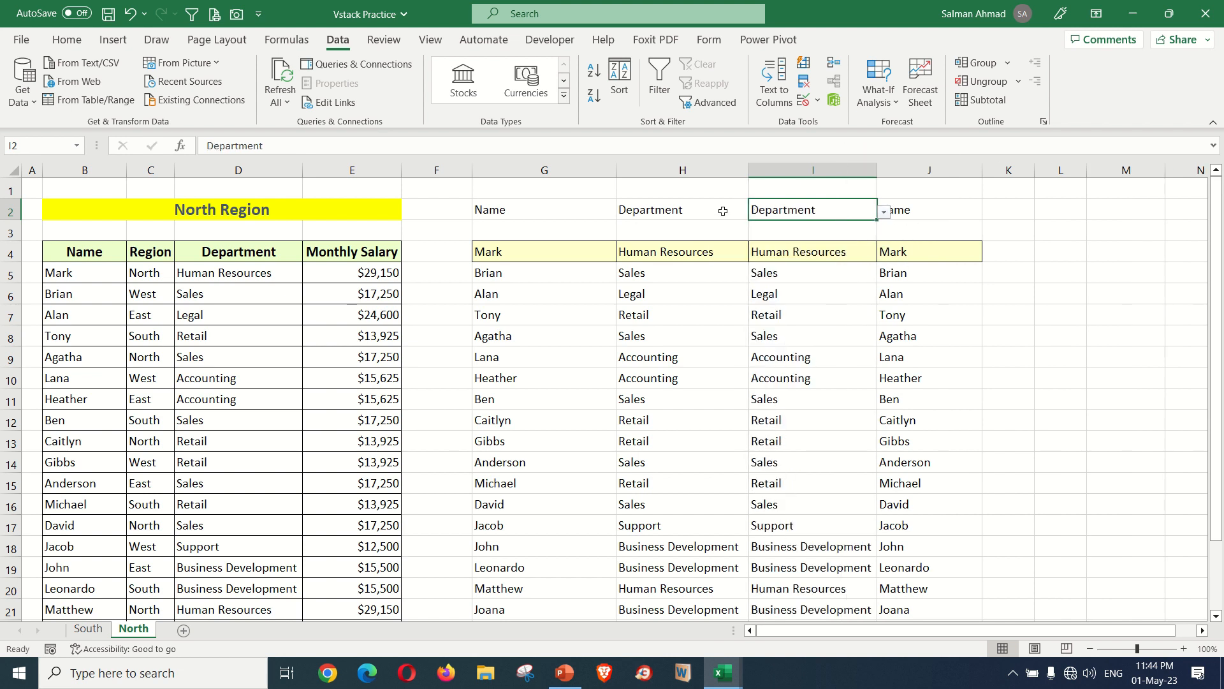
Choose Monthly Salary from the dropdown in G2
left_click(555, 216)
left_click(623, 212)
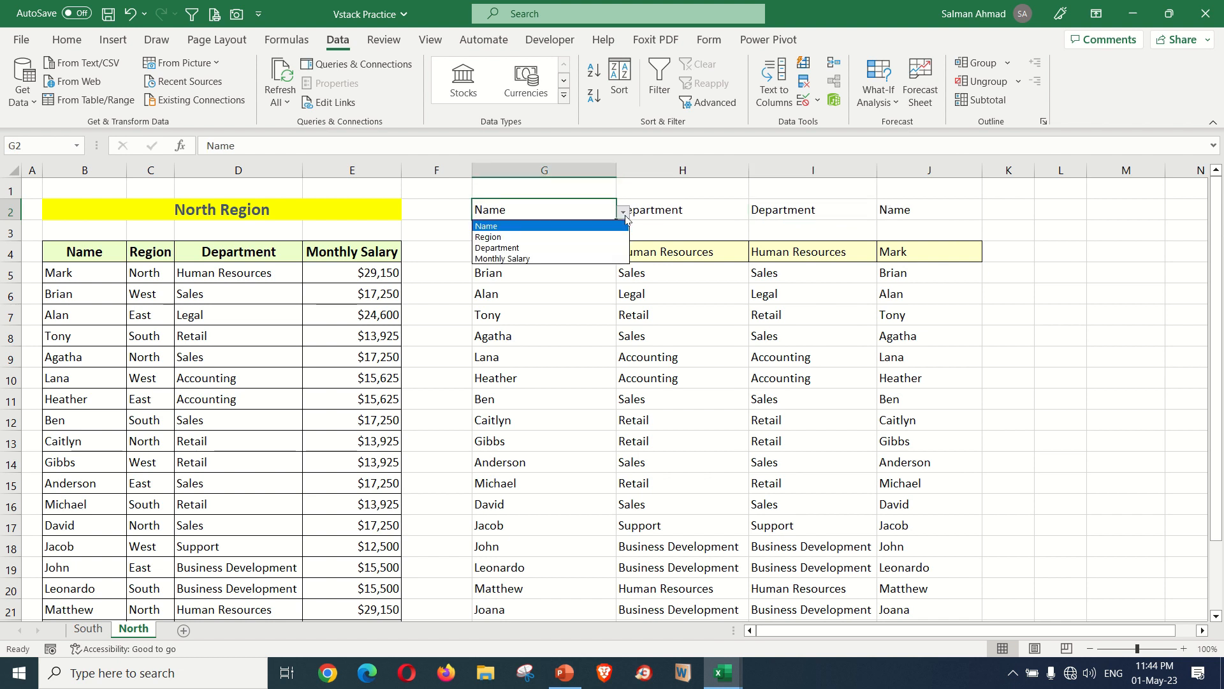
left_click(569, 259)
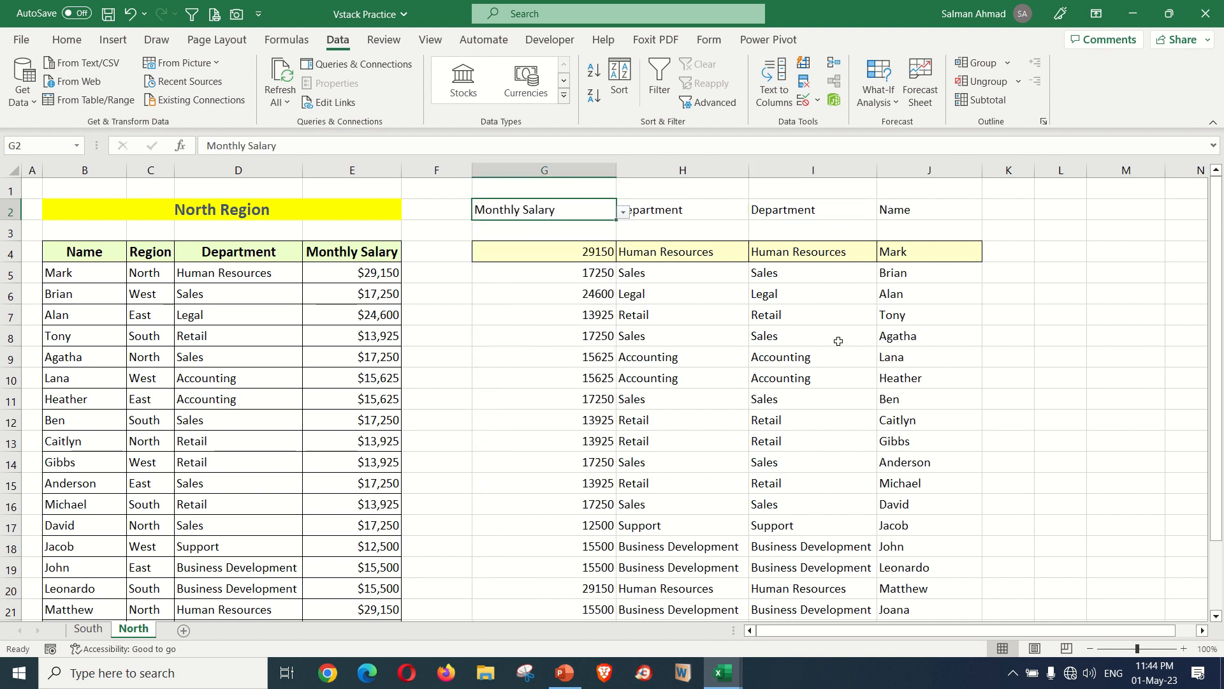